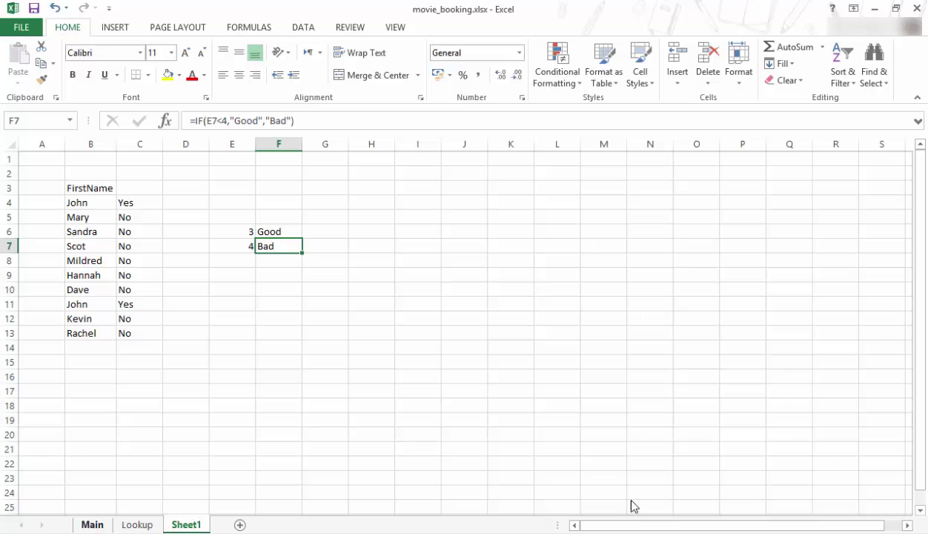
Rename the Sheet1 worksheet as Summary
click(91, 524)
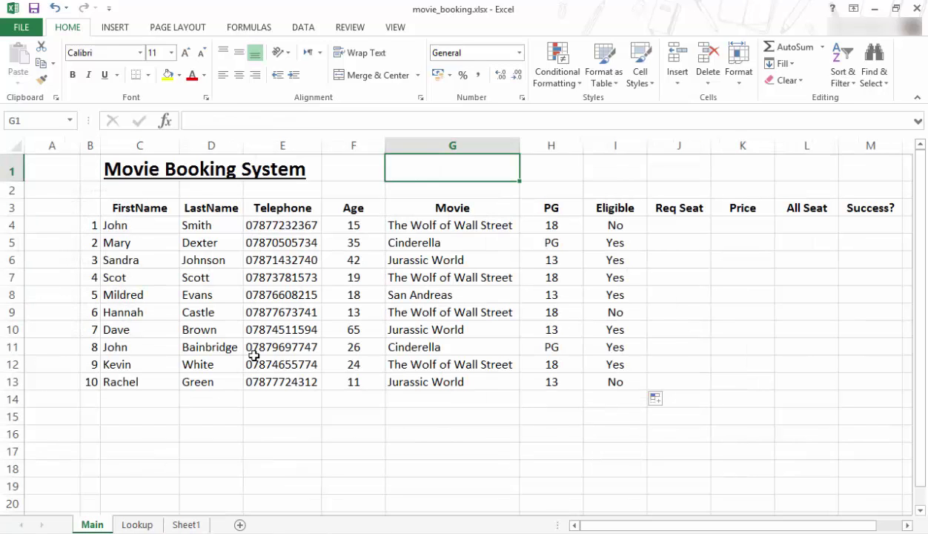
click(606, 228)
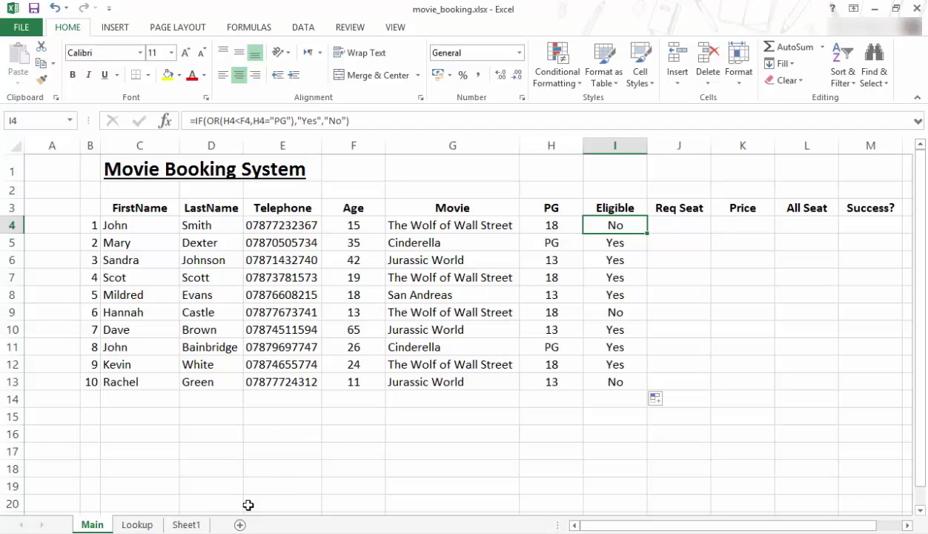
click(143, 524)
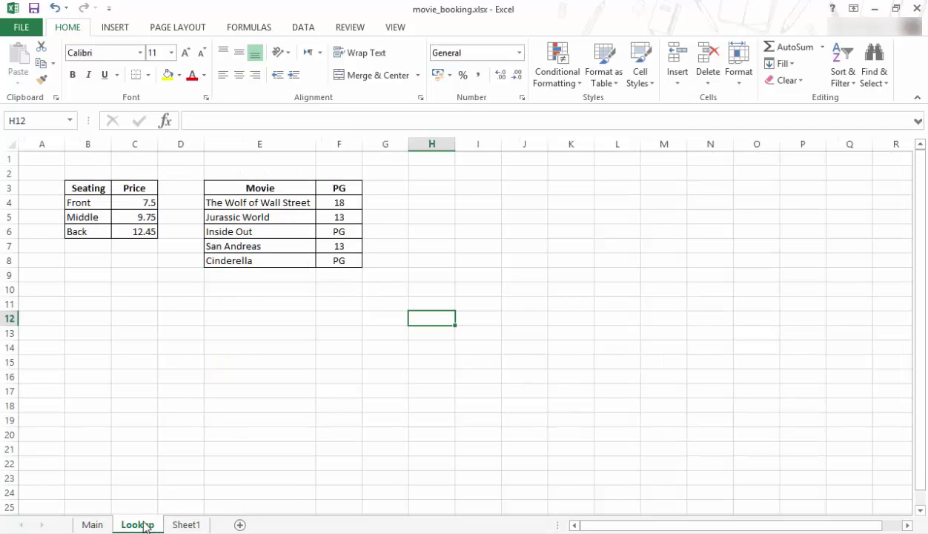
click(185, 525)
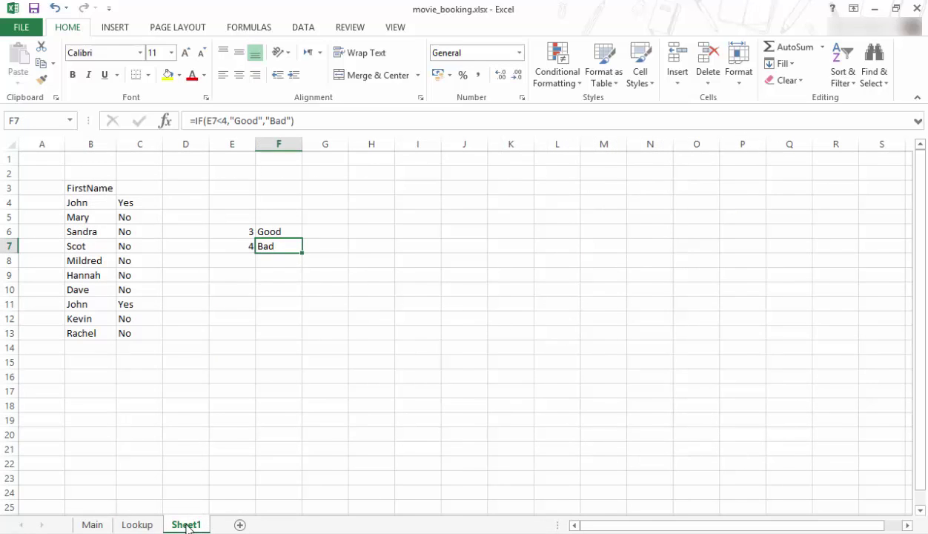
double_click(187, 524)
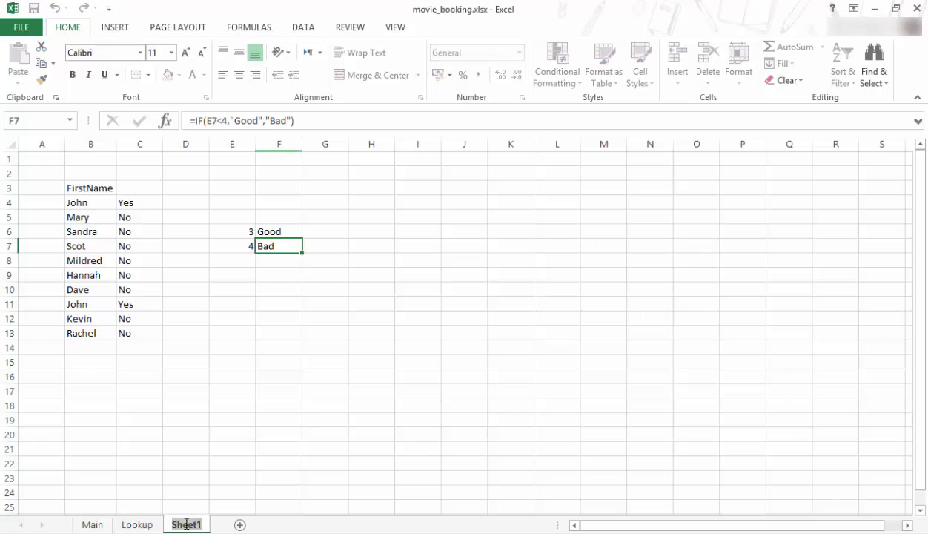
text(Summary)
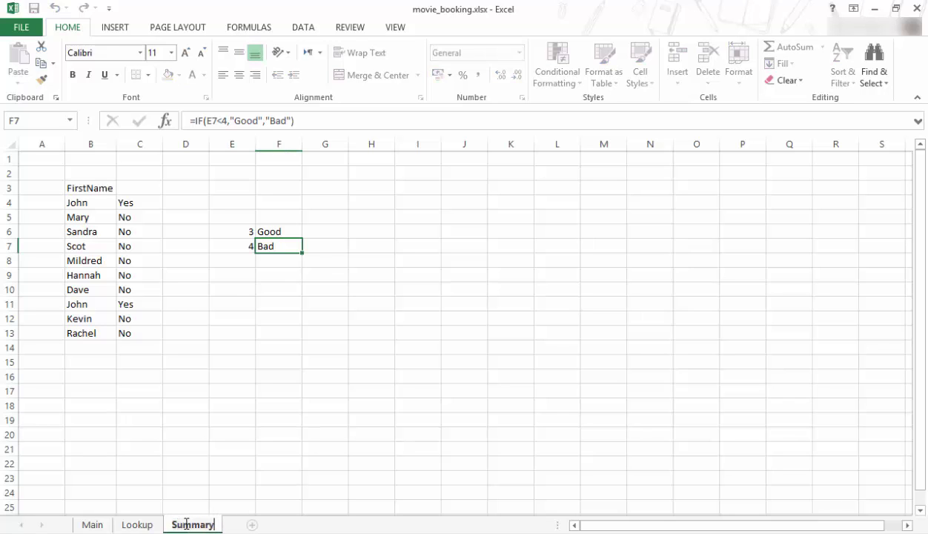
key(Return)
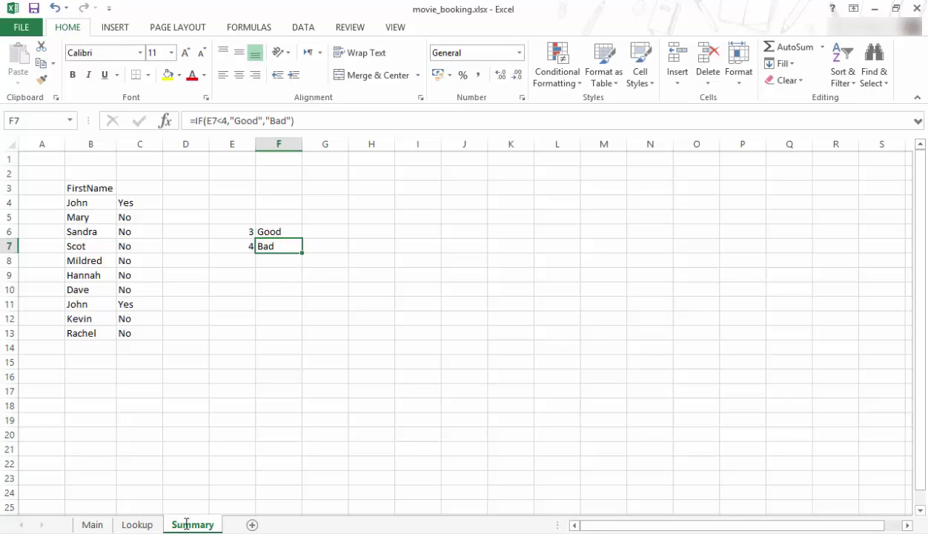
Clear all contents of cells A3:I18 on the Summary sheet
click(56, 189)
drag(202, 261, 425, 395)
key(Delete)
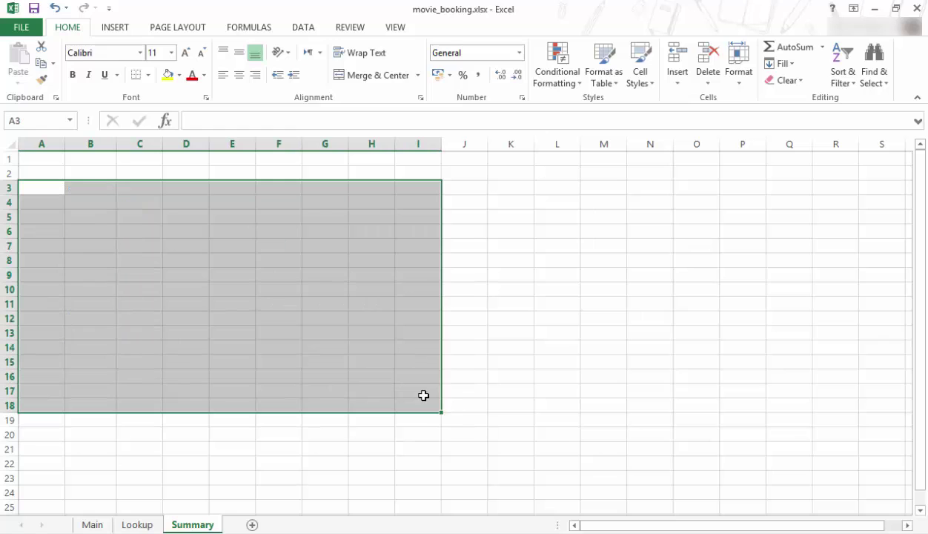
Enter the heading "Eligible?" in cell B3 of the Summary sheet
click(70, 190)
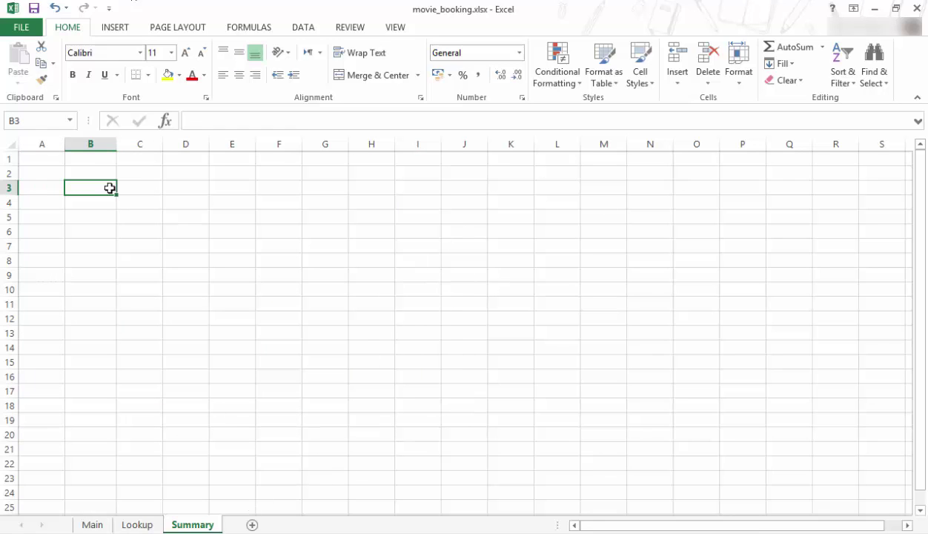
click(91, 524)
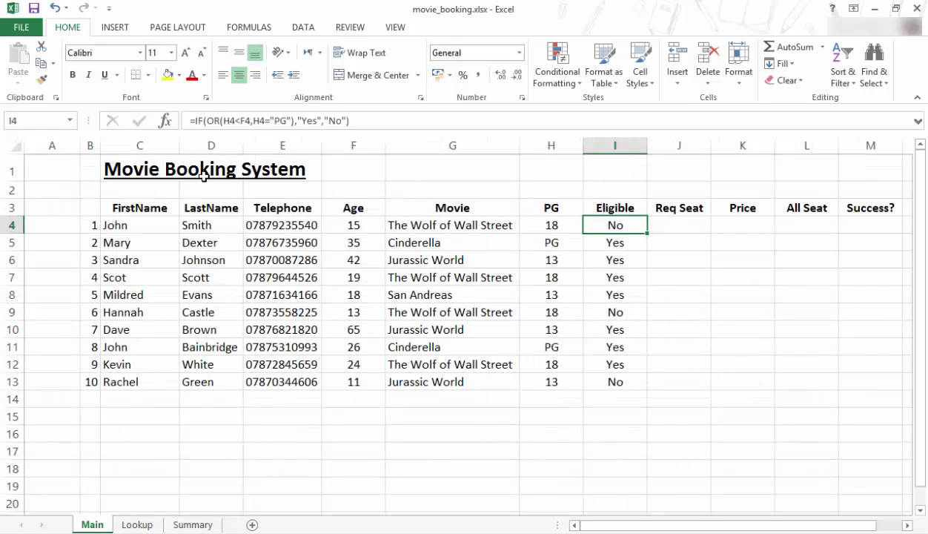
click(193, 524)
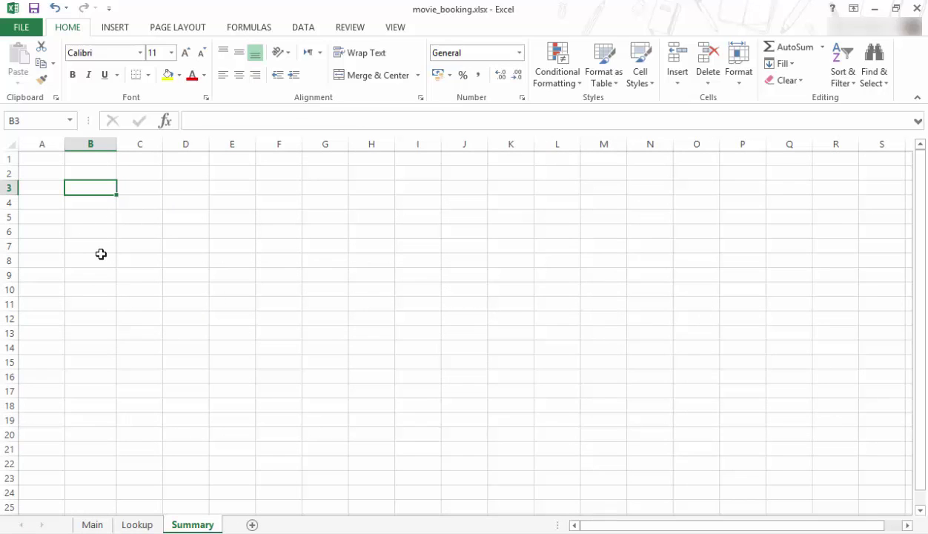
click(93, 524)
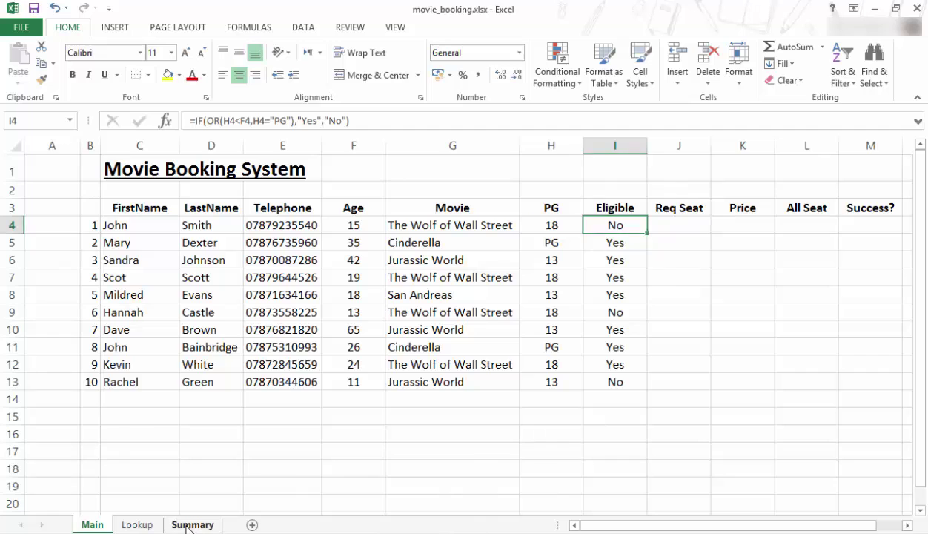
click(187, 525)
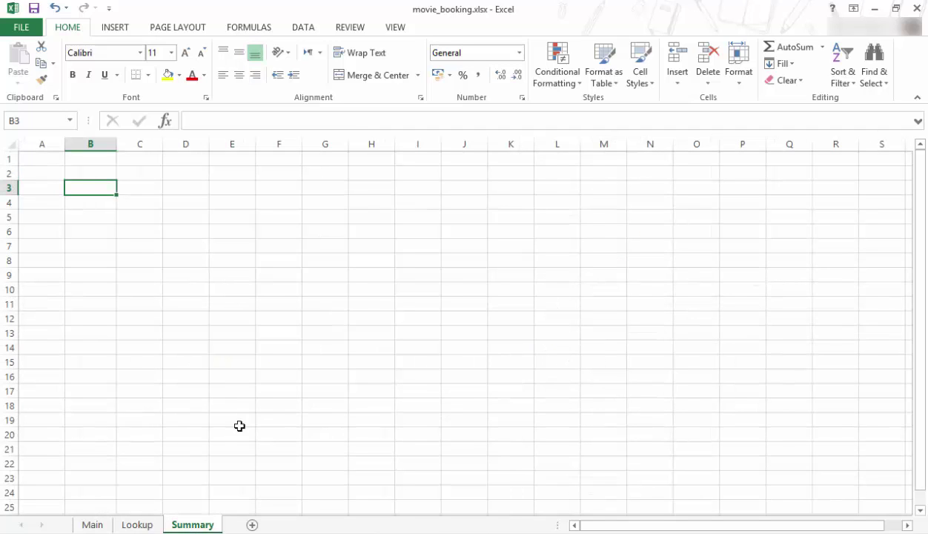
click(92, 525)
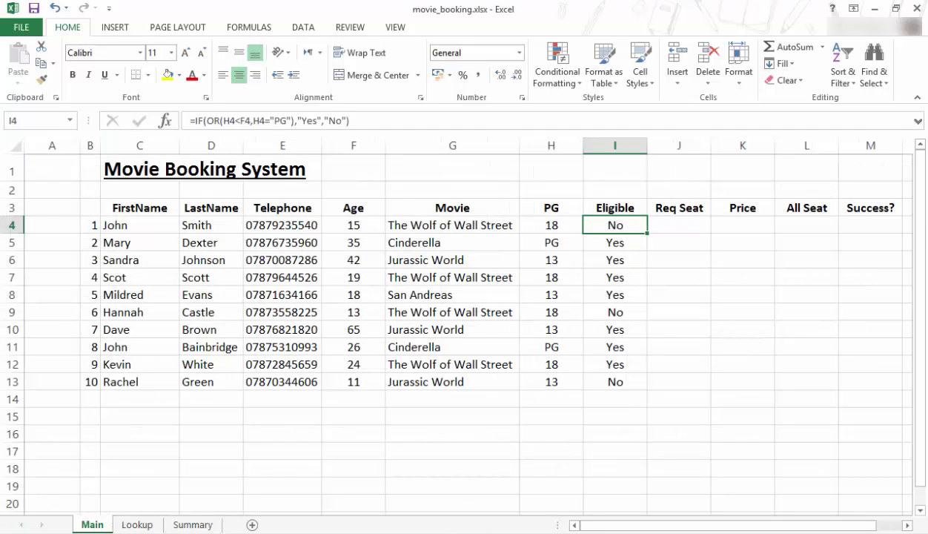
click(193, 525)
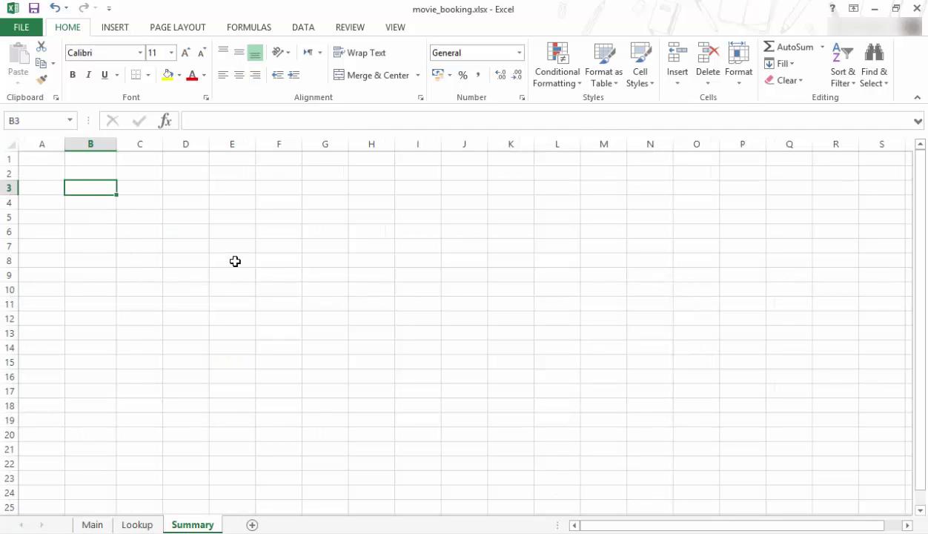
text(Eligible?)
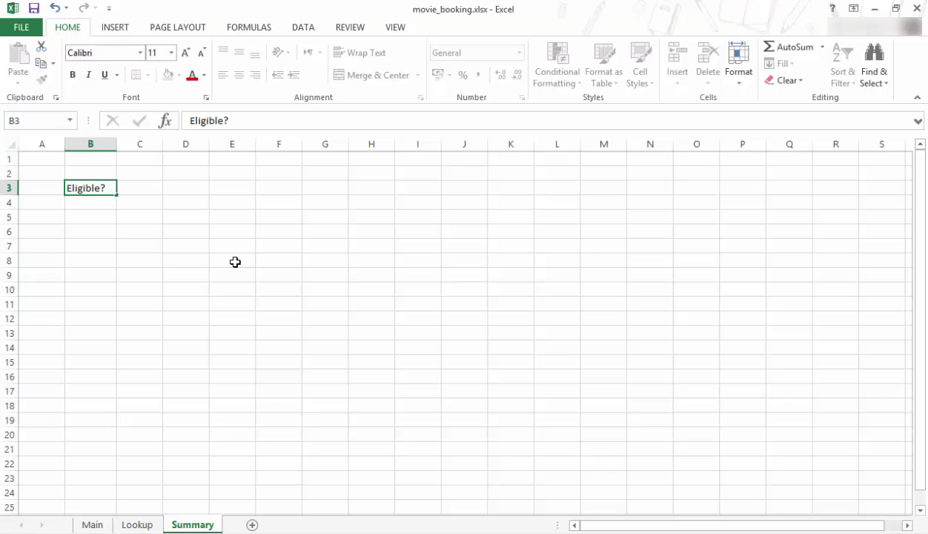
key(Return)
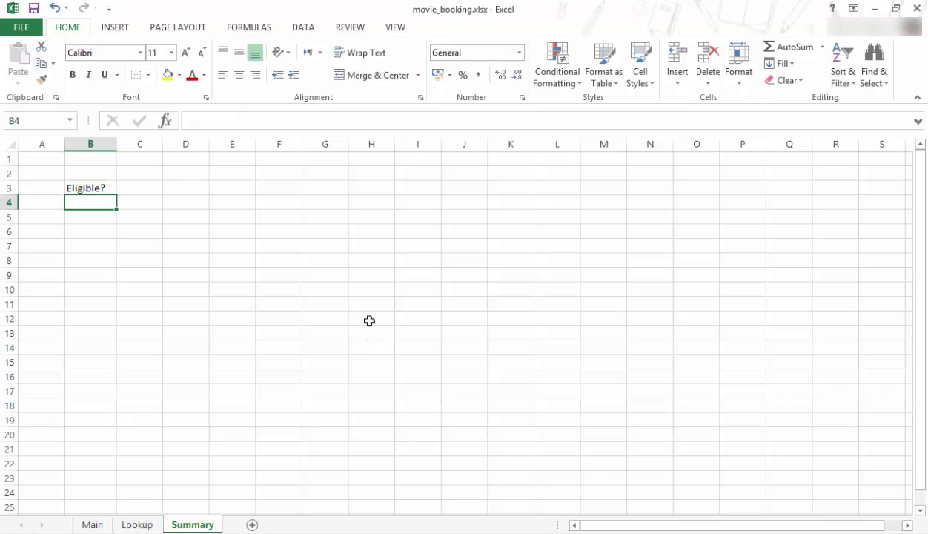
Merge and center the "Eligible?" heading across B3:C3 and make it bold
drag(93, 188, 132, 190)
click(135, 205)
click(96, 190)
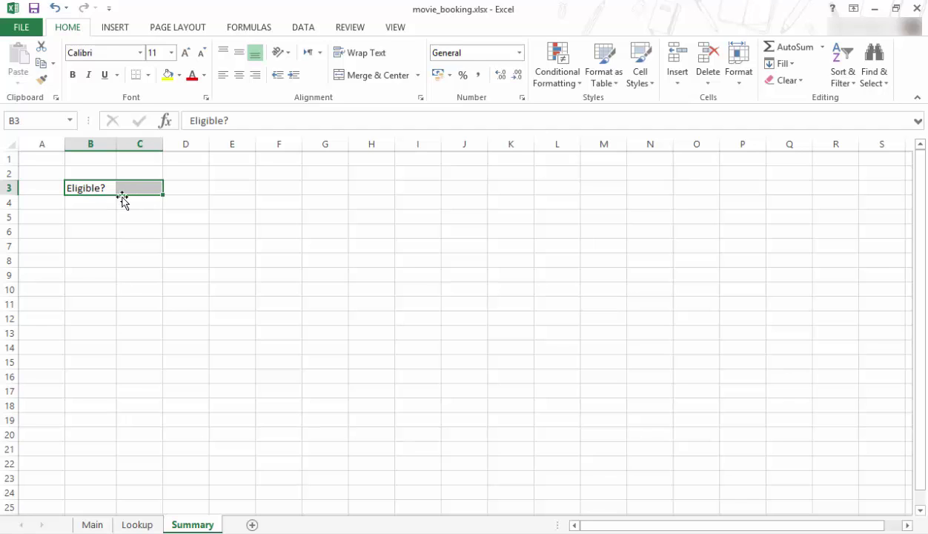
click(360, 77)
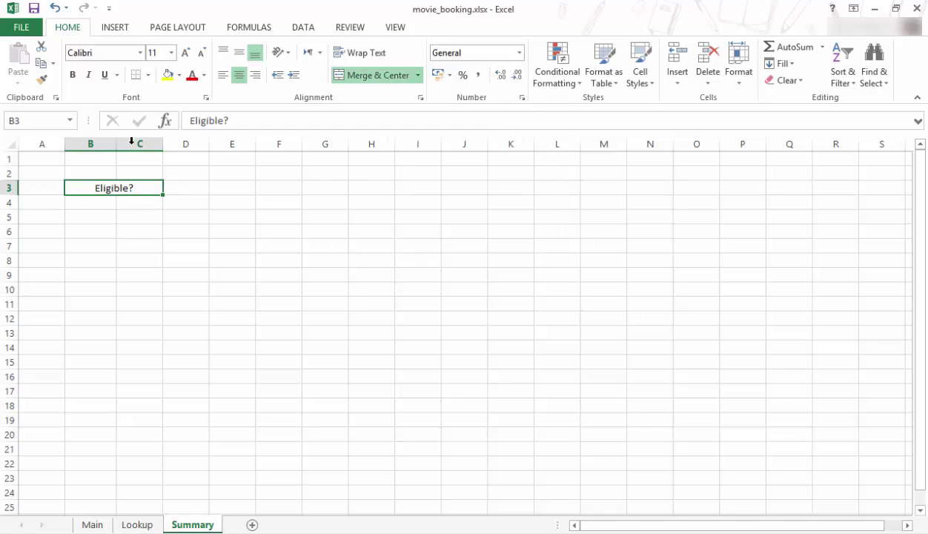
click(73, 75)
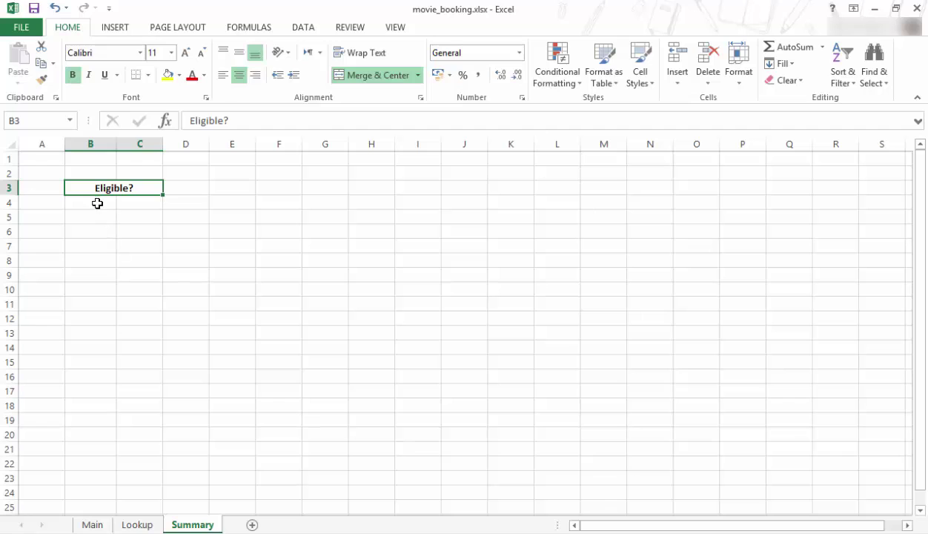
Enter the labels Yes in B4 and No in B5, and center the cells B4:C5
click(97, 203)
text(Yes)
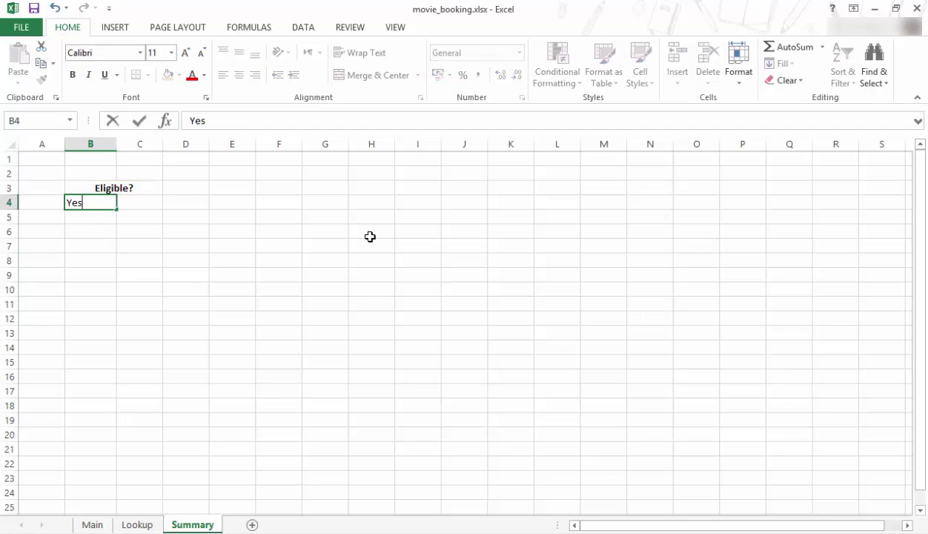
key(Return)
text(No)
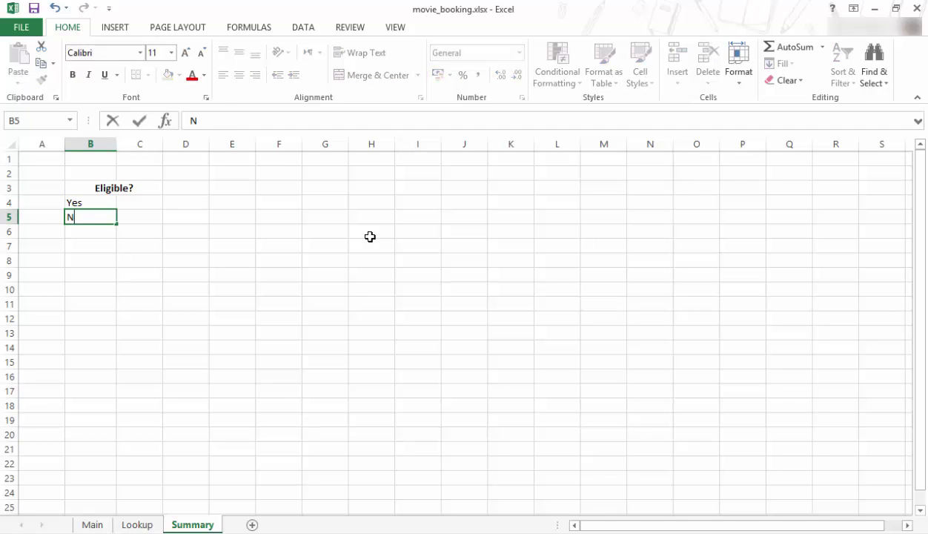
key(Return)
drag(93, 208, 135, 220)
click(244, 76)
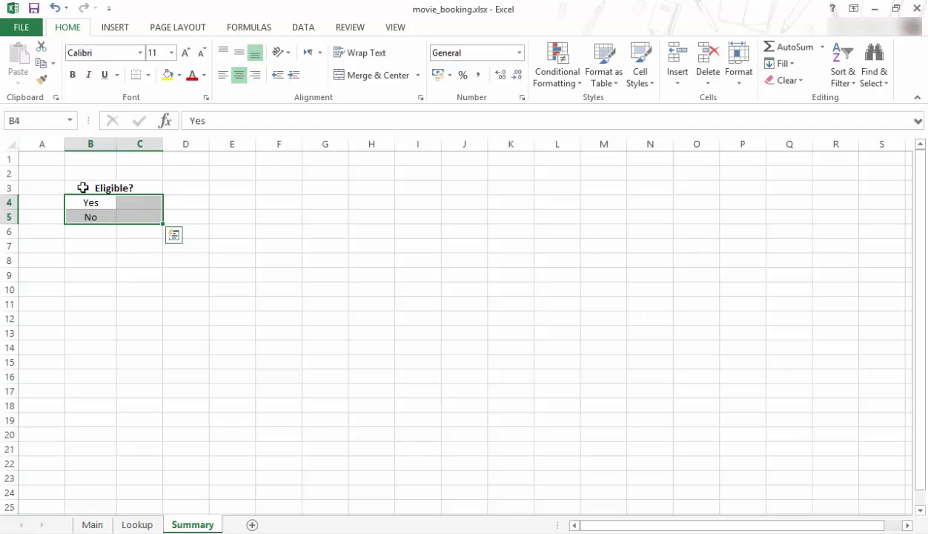
Count the eligible customers in C4 of the Summary sheet with the formula =COUNTIF(Main!I4:I13,"Yes")
click(141, 199)
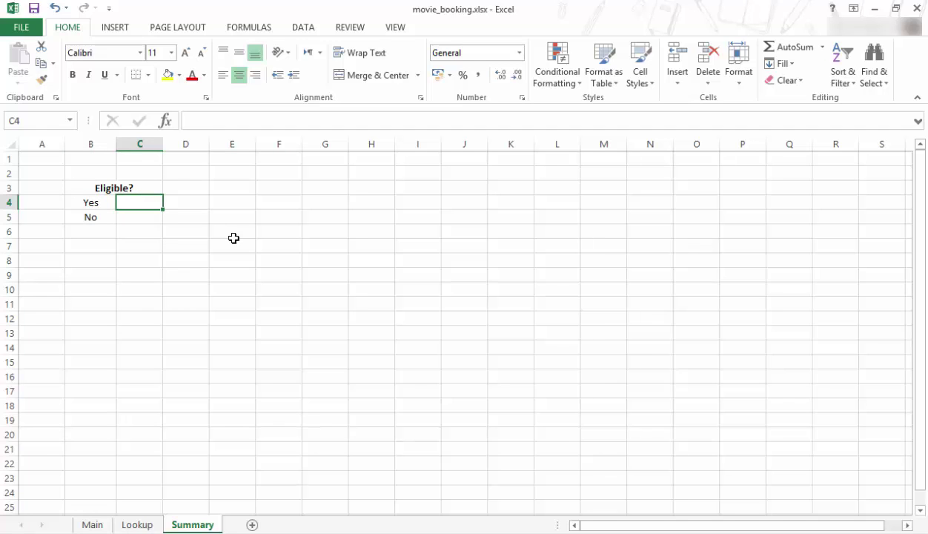
text(=c)
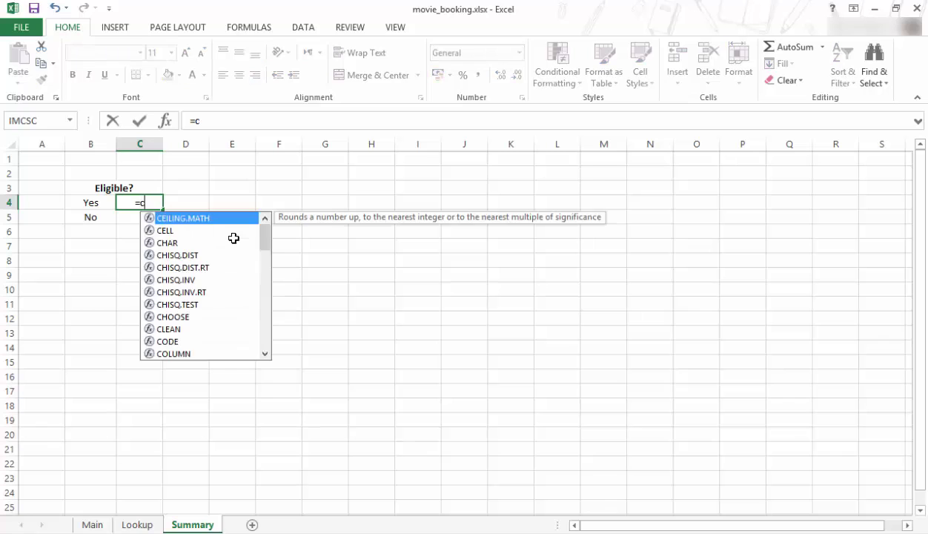
text(ountif)
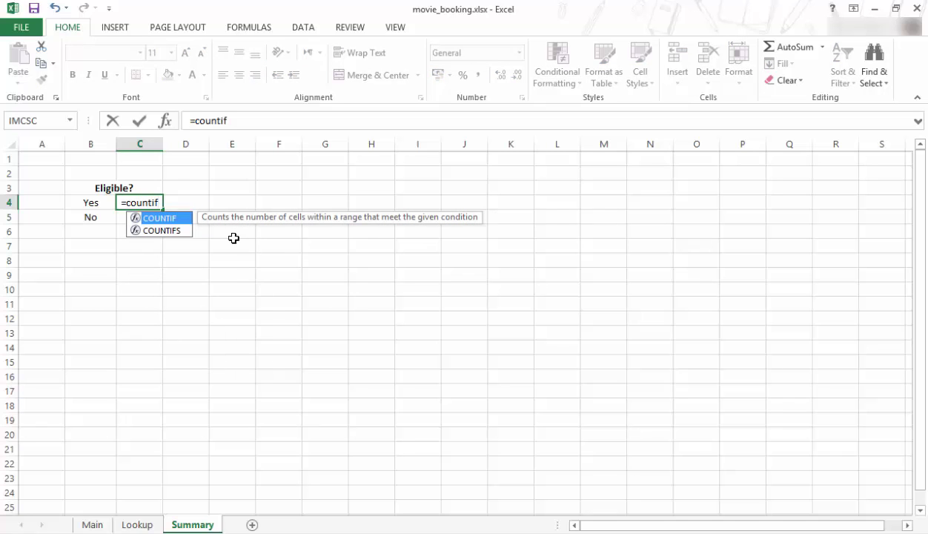
text(()
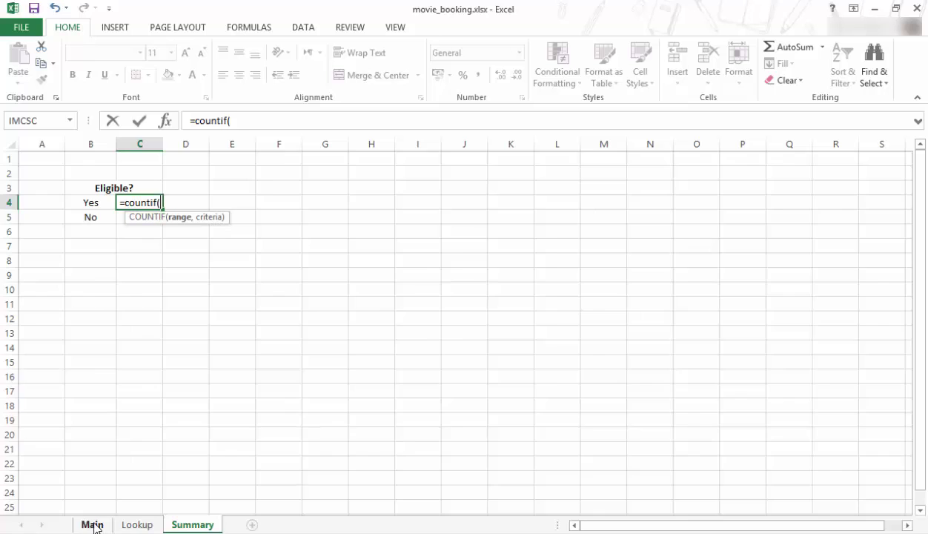
click(92, 524)
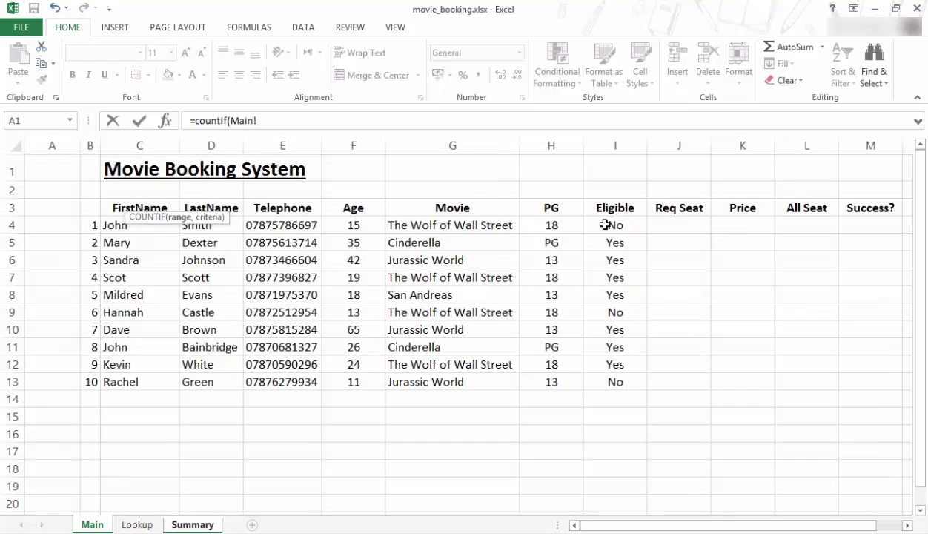
drag(606, 224, 604, 382)
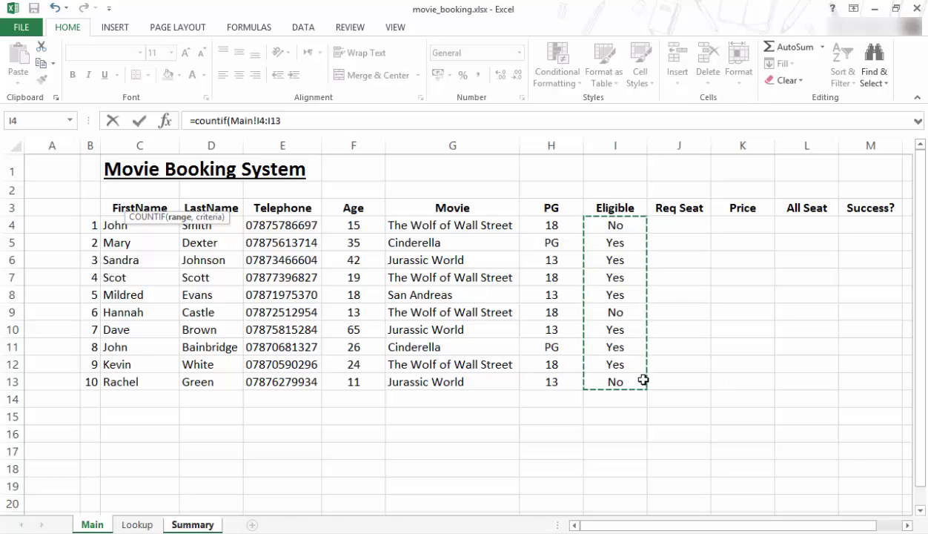
click(367, 124)
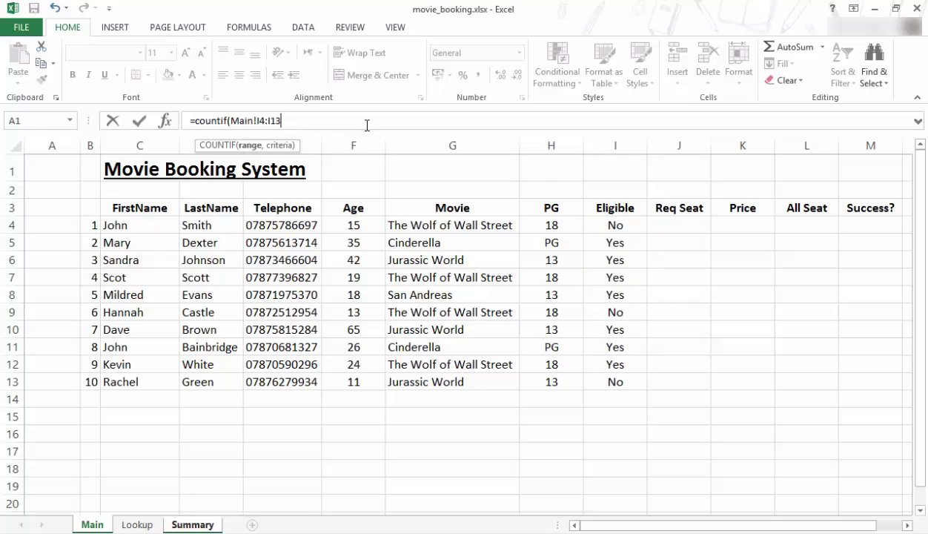
text(,)
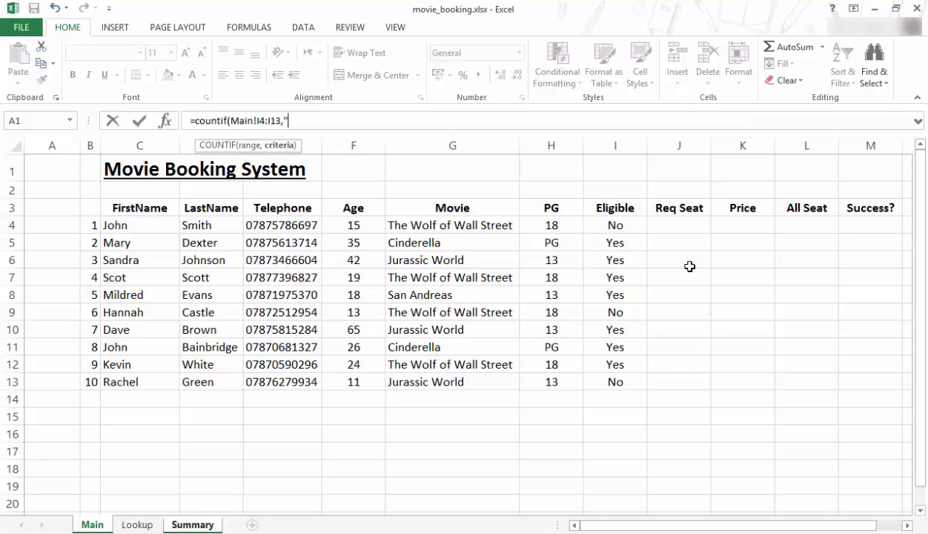
text("Yes")
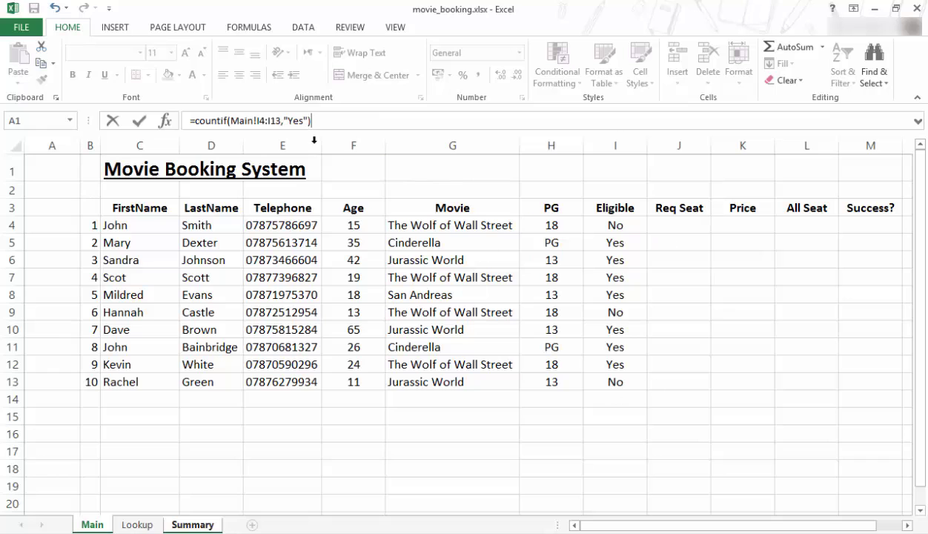
key(Return)
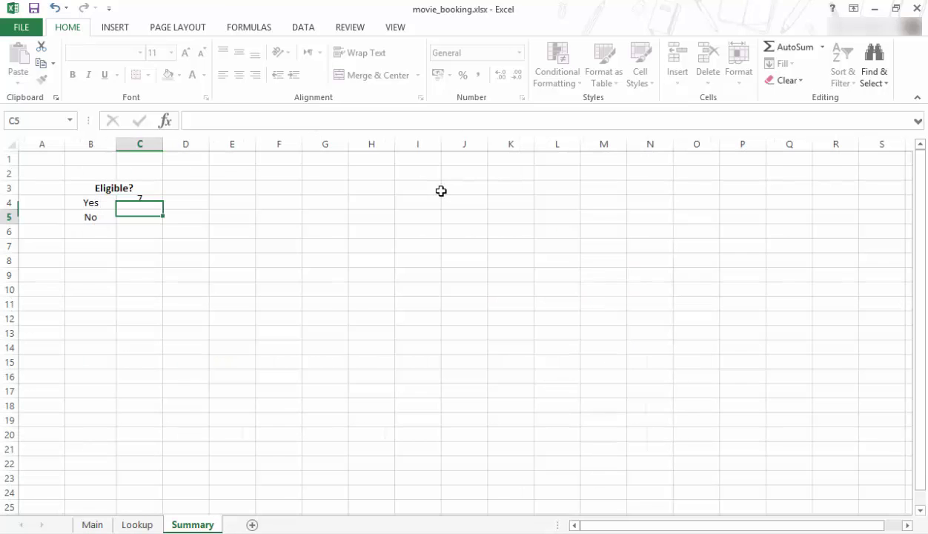
click(158, 205)
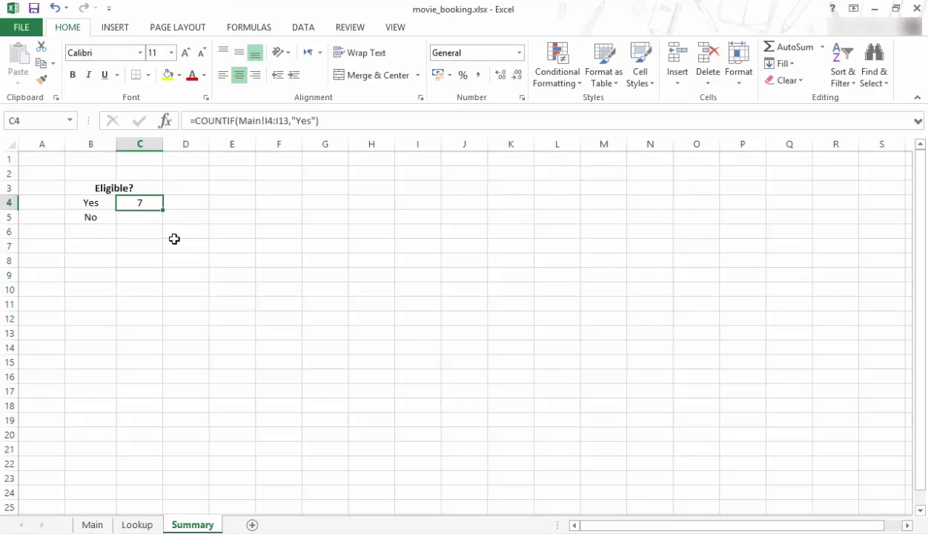
click(92, 524)
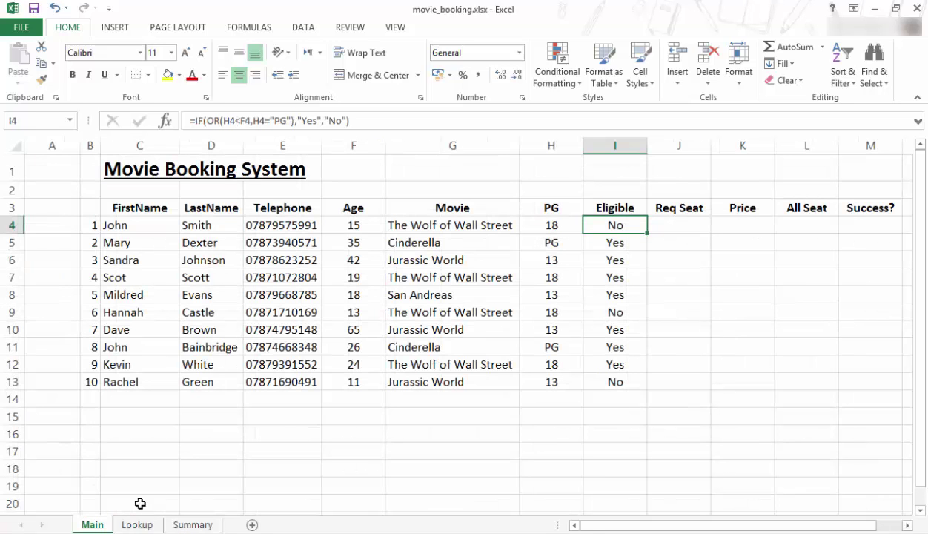
Review the customer numbers in B4:B13 and the Eligible entries in column I of the Main sheet
drag(89, 223, 93, 379)
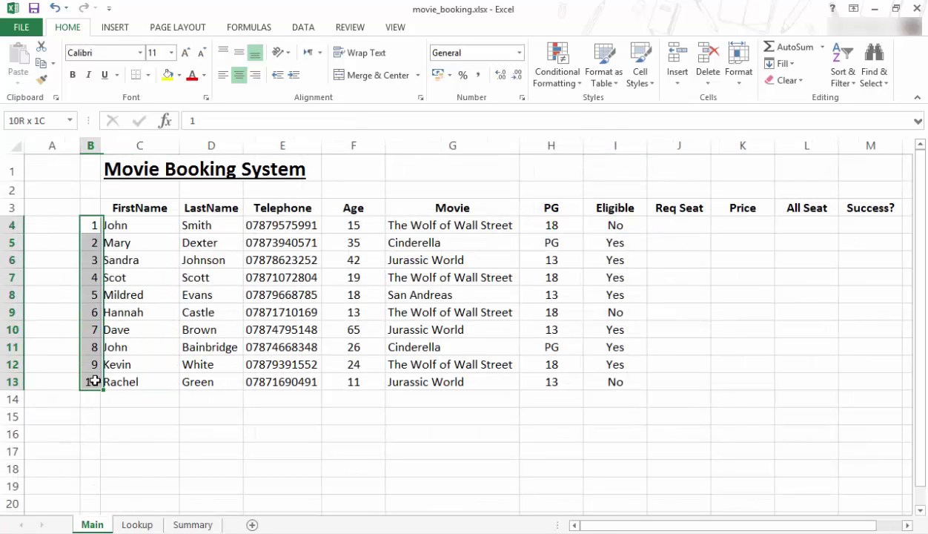
click(614, 226)
click(614, 313)
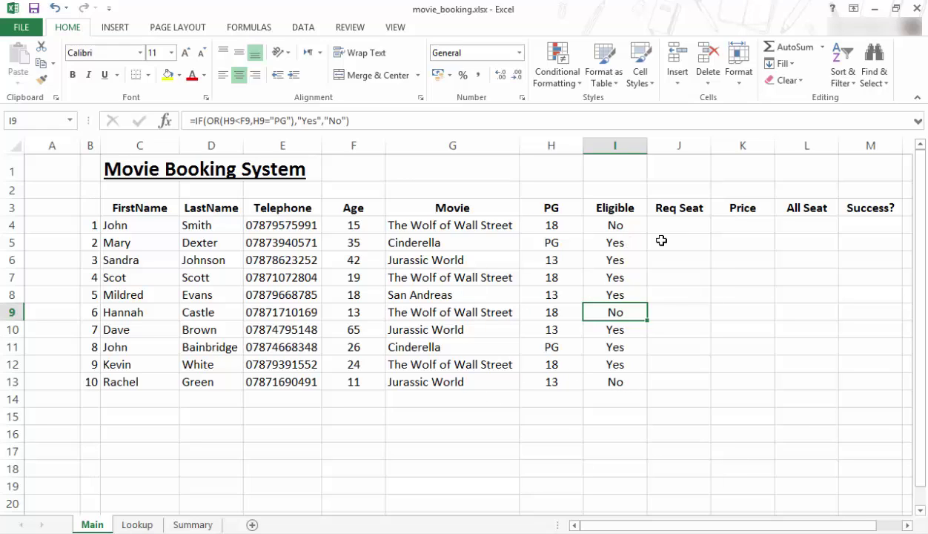
Count the ineligible customers in C5 of the Summary sheet with the formula =COUNTIF(Main!I4:I13,"No")
click(208, 524)
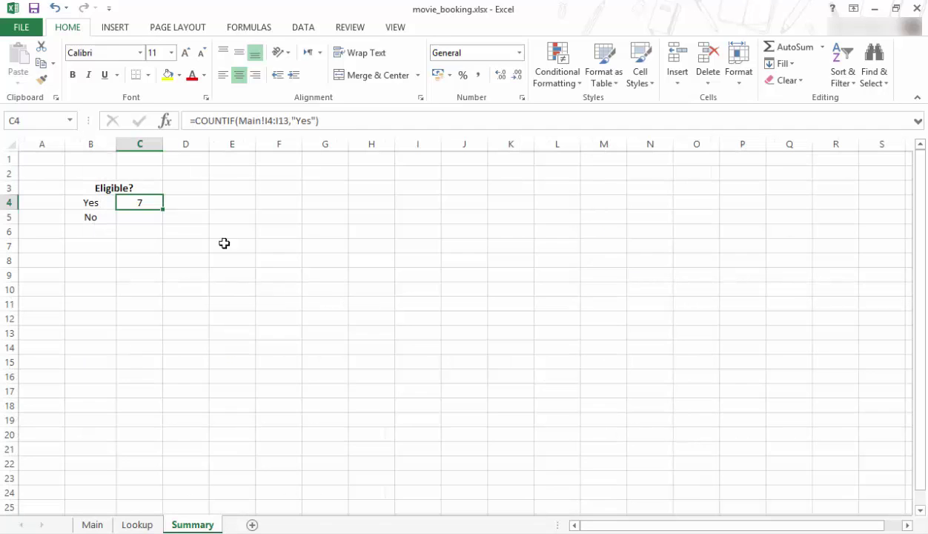
click(138, 221)
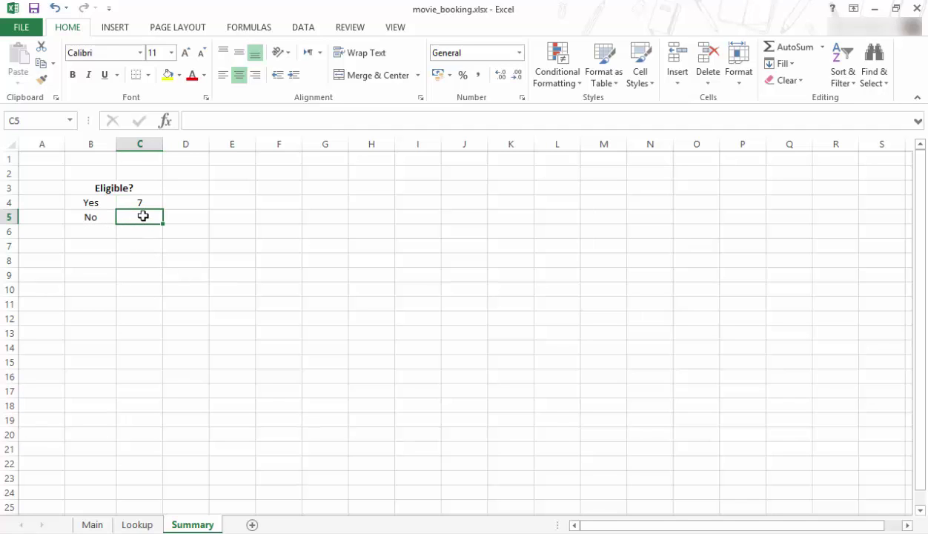
text(=countif)
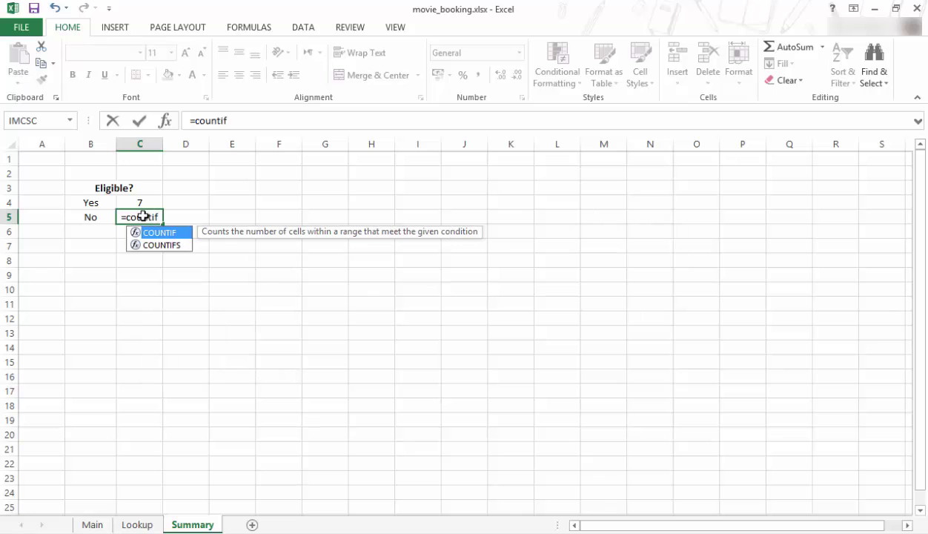
text(()
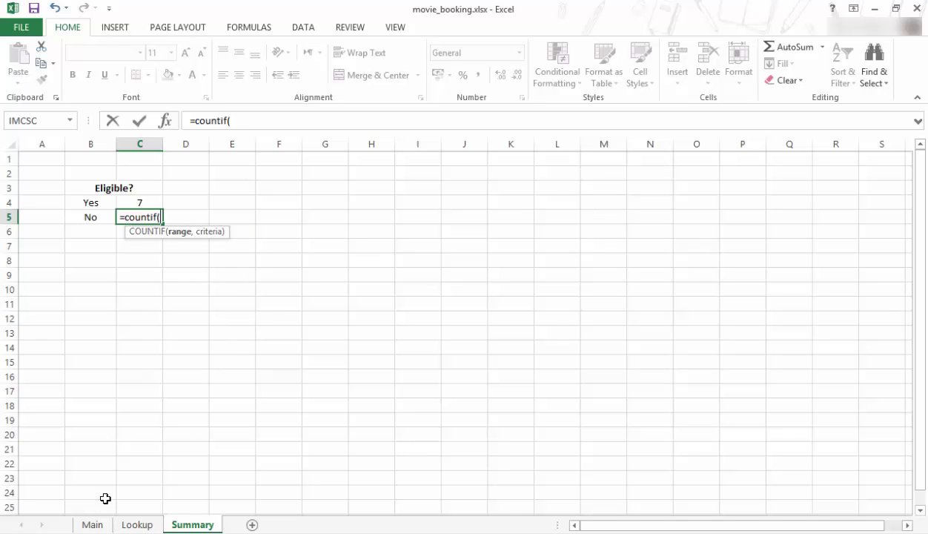
click(92, 524)
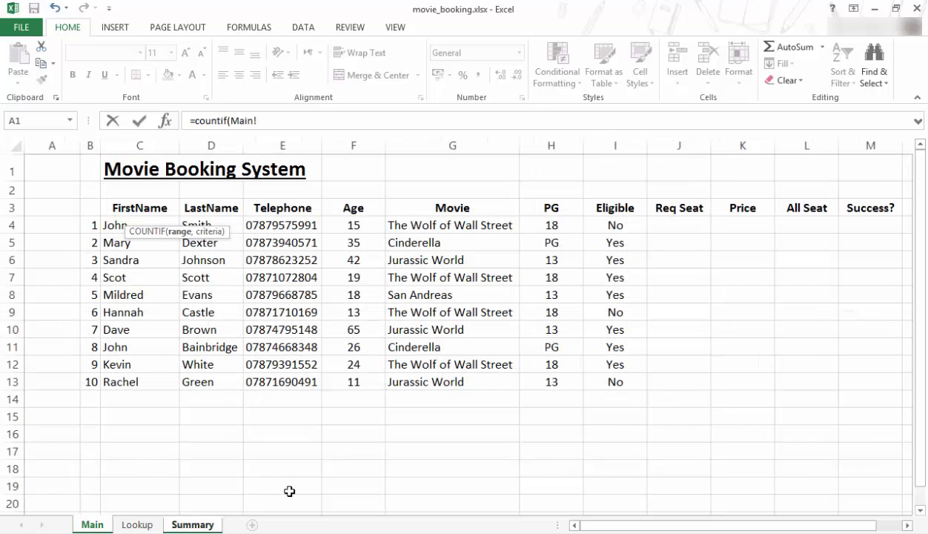
drag(613, 225, 631, 386)
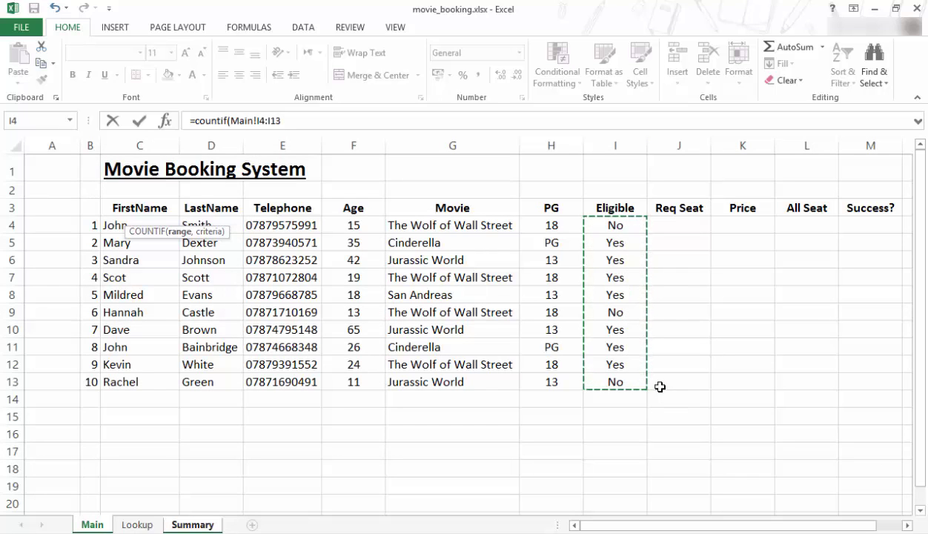
text(,)
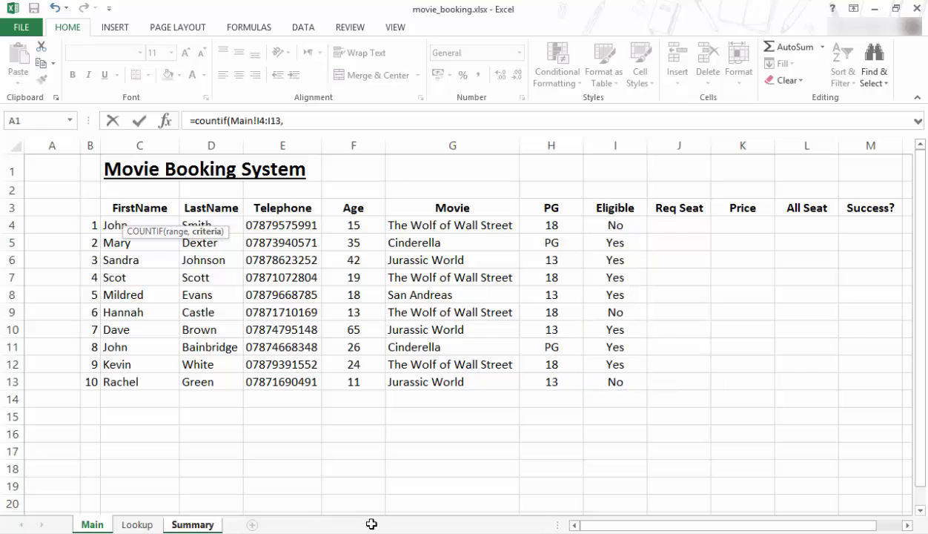
click(321, 123)
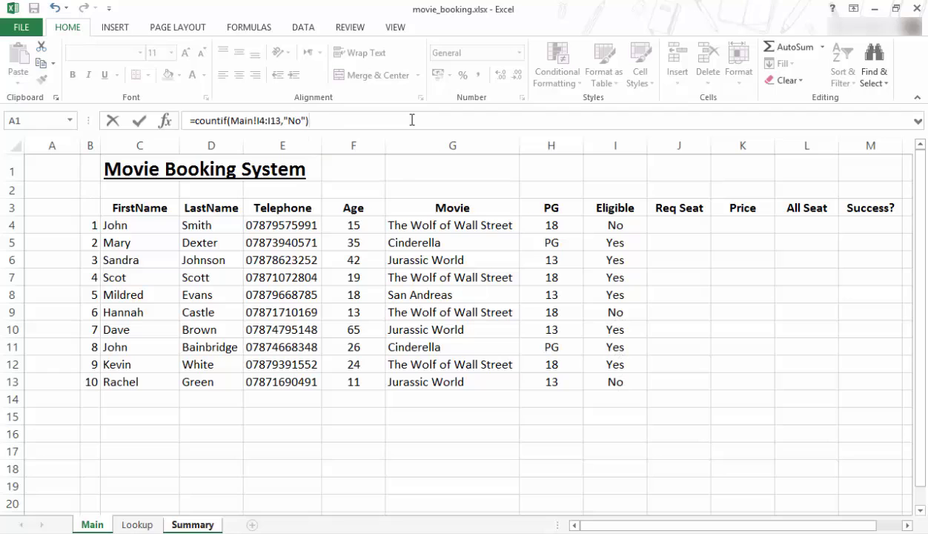
key(Return)
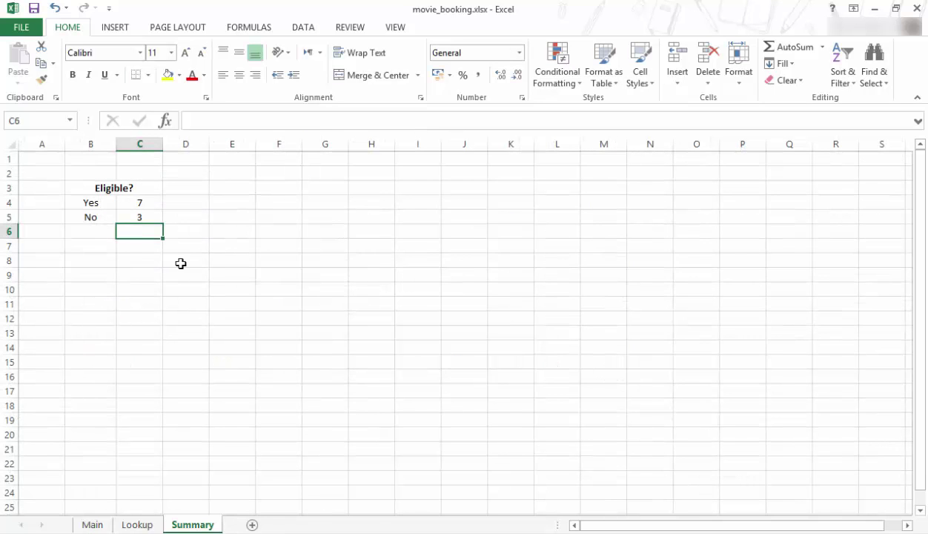
Compare the COUNTIF formulas in C4 and C5 of the Summary sheet
click(146, 213)
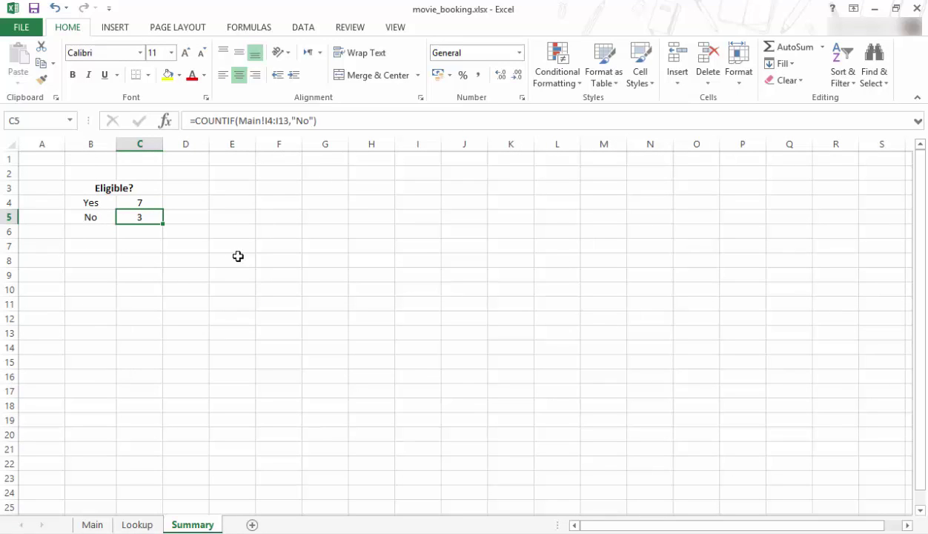
key(Up)
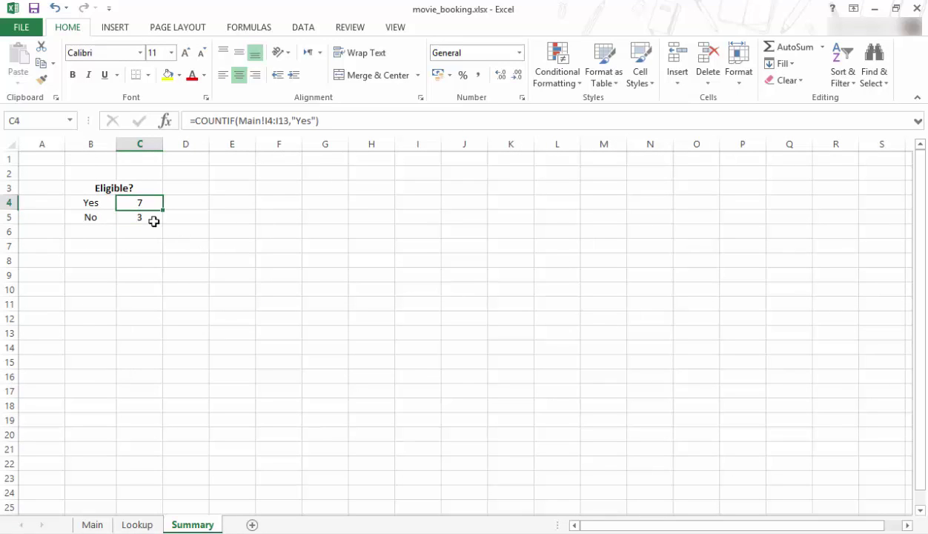
key(Down)
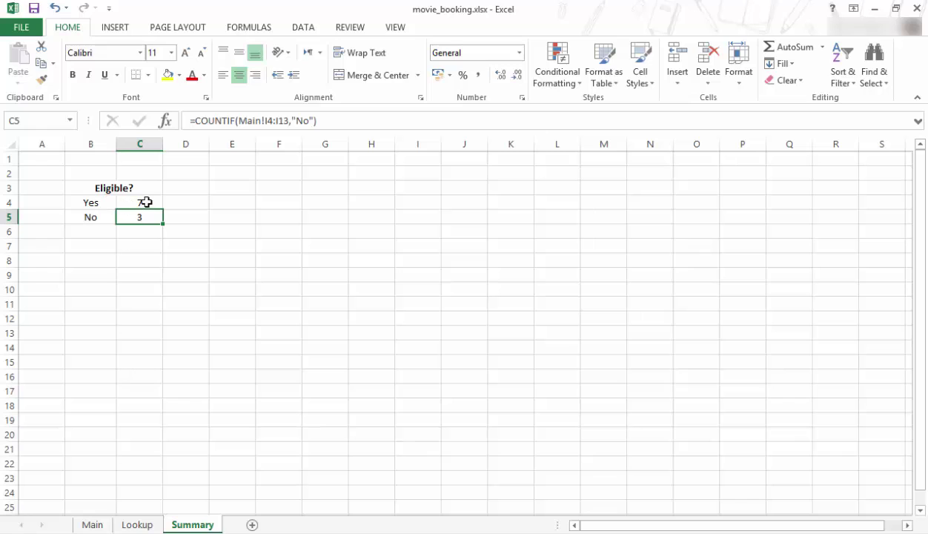
click(147, 202)
click(146, 219)
Apply All Borders to the eligibility table in B3:C5 of the Summary sheet
drag(83, 187, 144, 218)
click(147, 75)
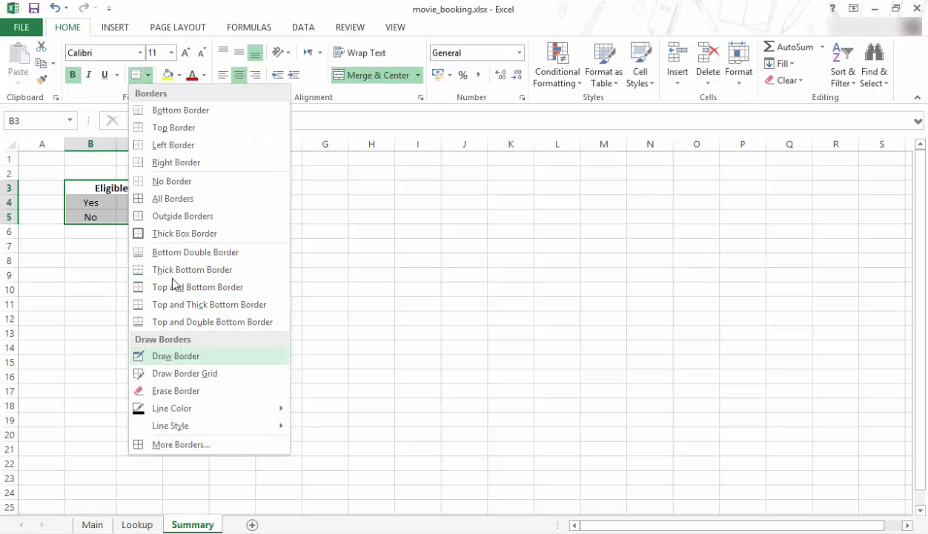
click(155, 198)
click(210, 230)
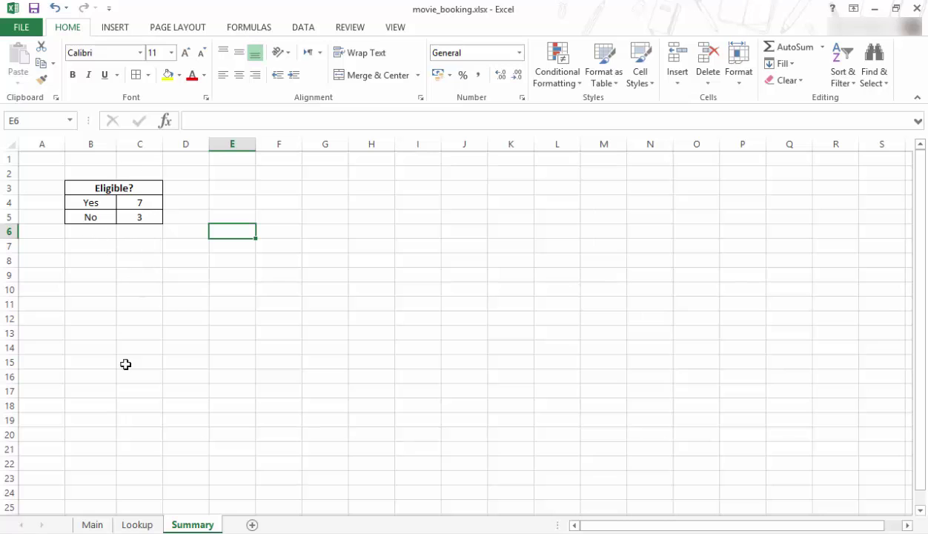
Change the first customer's movie in G4 of the Main sheet to Cinderella and check the counts on the Summary sheet
click(103, 525)
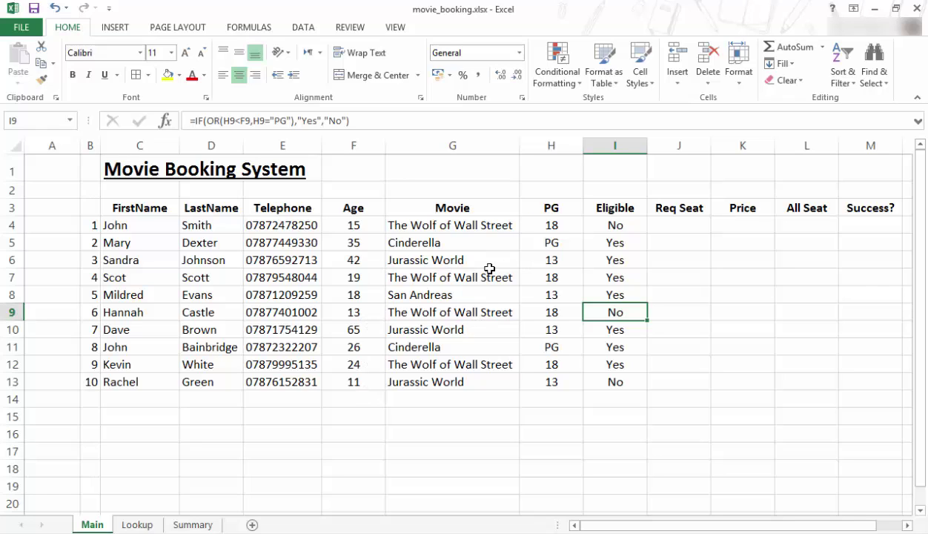
click(500, 228)
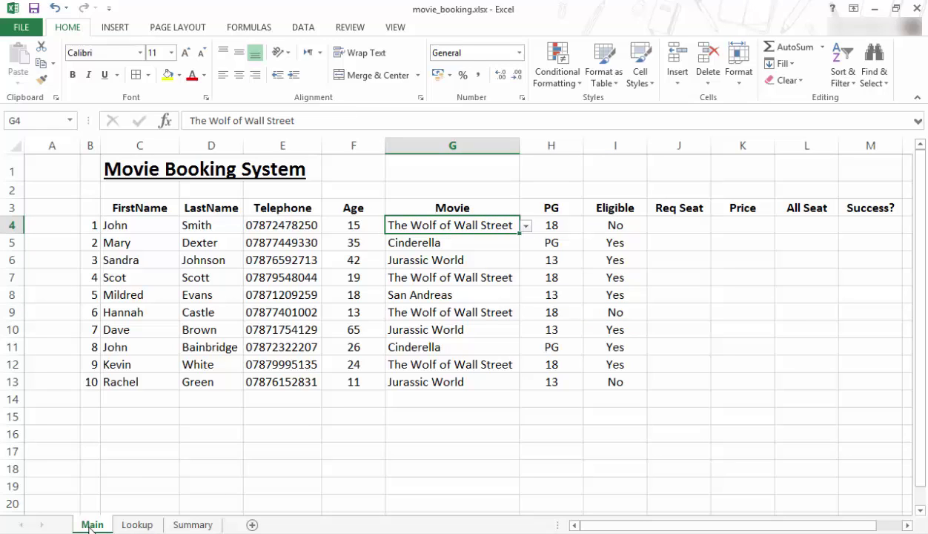
click(526, 225)
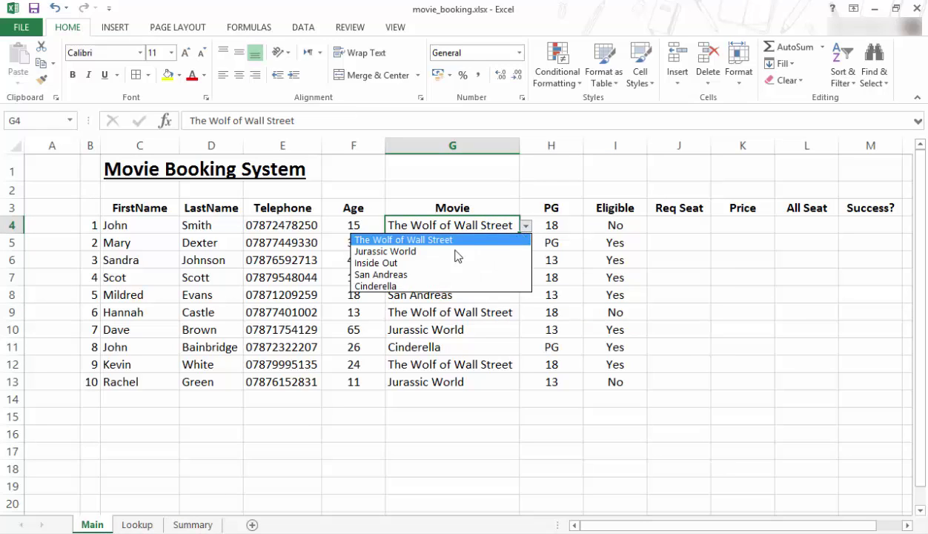
click(398, 287)
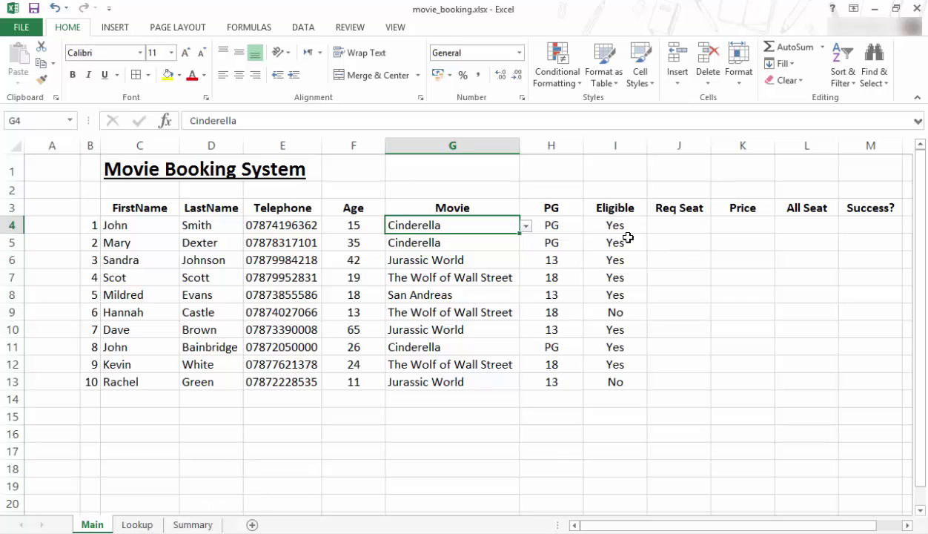
click(192, 524)
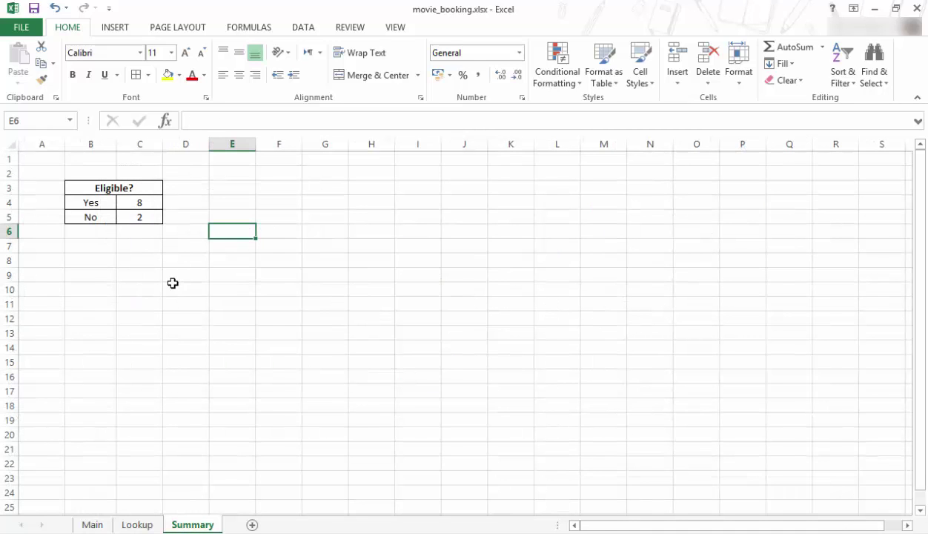
Set the movie in G4 of the Main sheet back to The Wolf of Wall Street and recheck the Summary sheet's counts
click(91, 523)
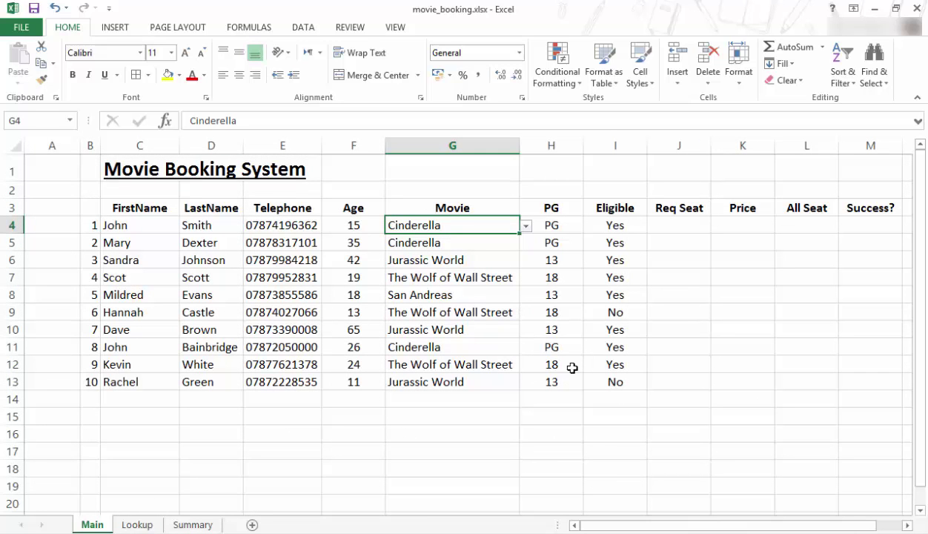
click(526, 225)
click(444, 240)
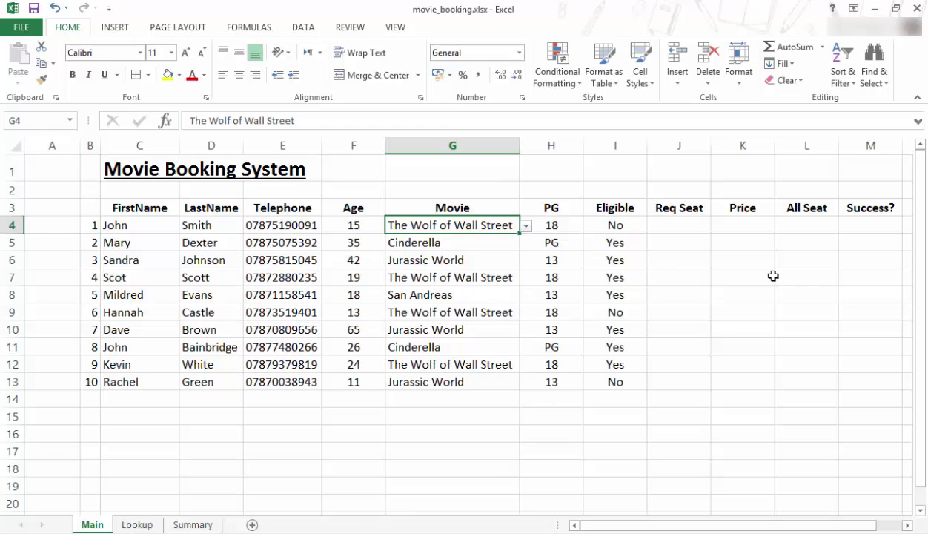
click(756, 276)
click(191, 525)
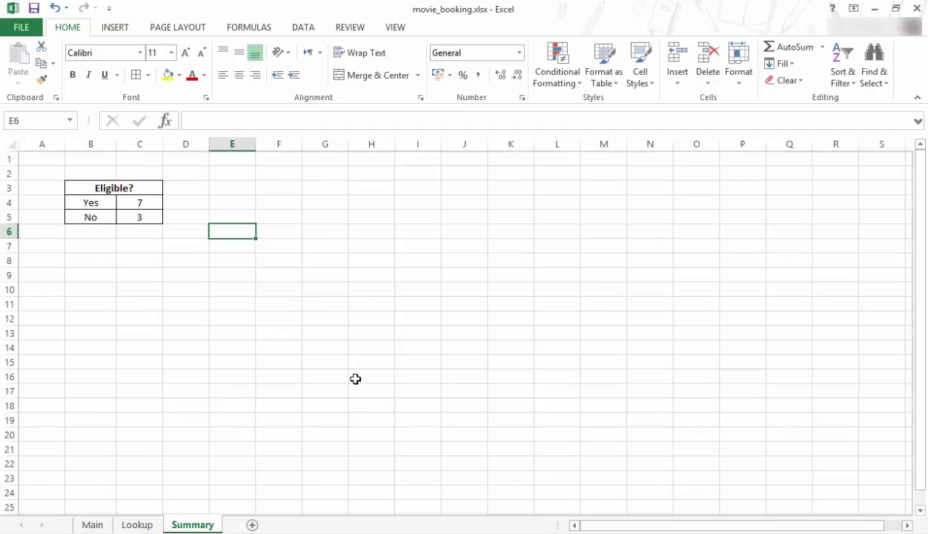
click(149, 203)
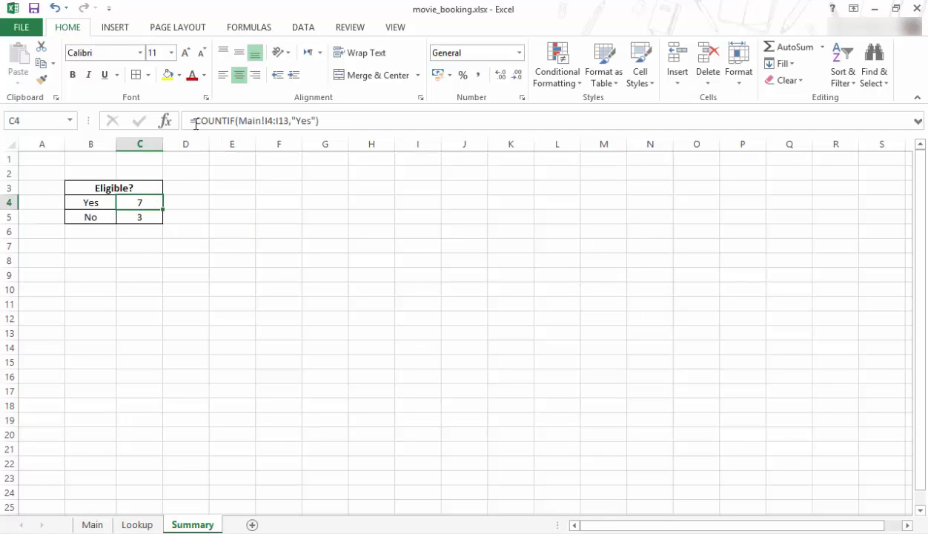